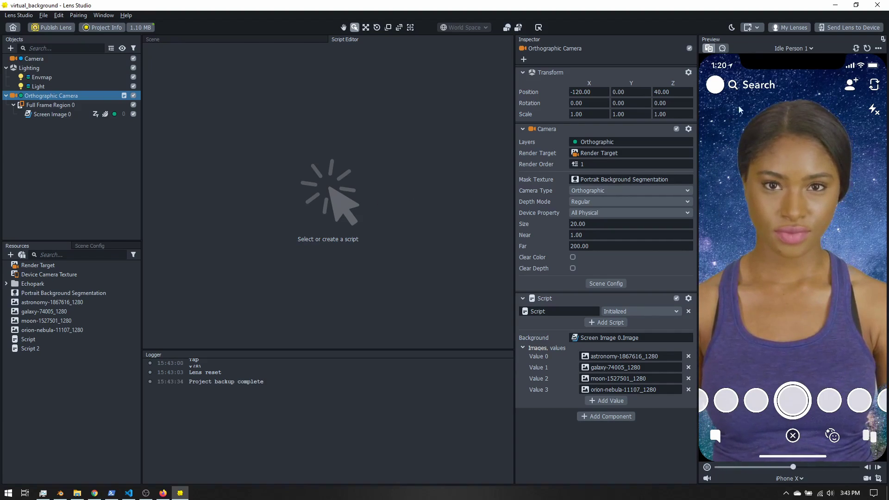
Widen the preview and tap the lens to cycle backgrounds up to the grey nebula
{"action": "left_click_drag", "start_coordinate": [698, 202], "coordinate": [617, 202]}
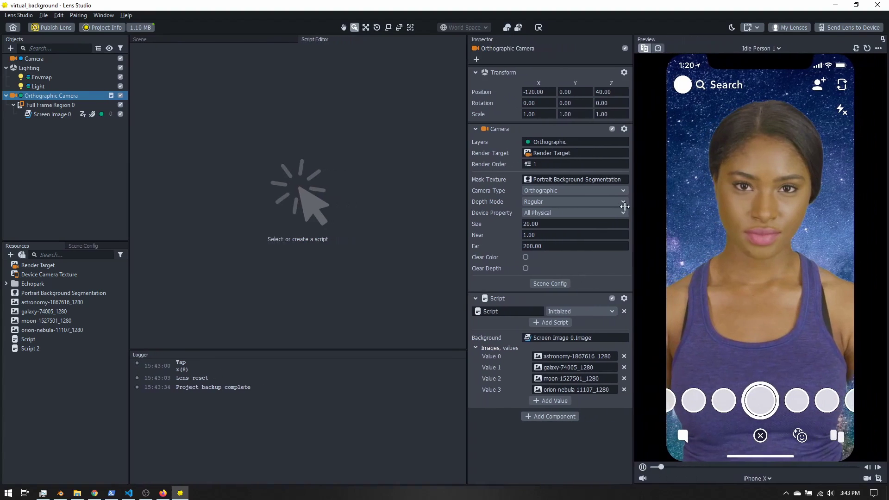
{"action": "left_click", "coordinate": [681, 200]}
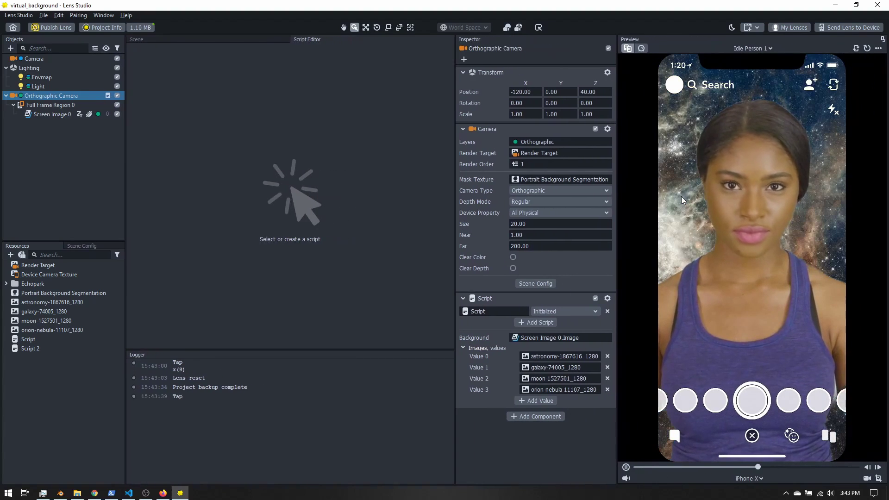
{"action": "left_click", "coordinate": [682, 198]}
{"action": "left_click", "coordinate": [682, 198]}
{"action": "left_click", "coordinate": [682, 198]}
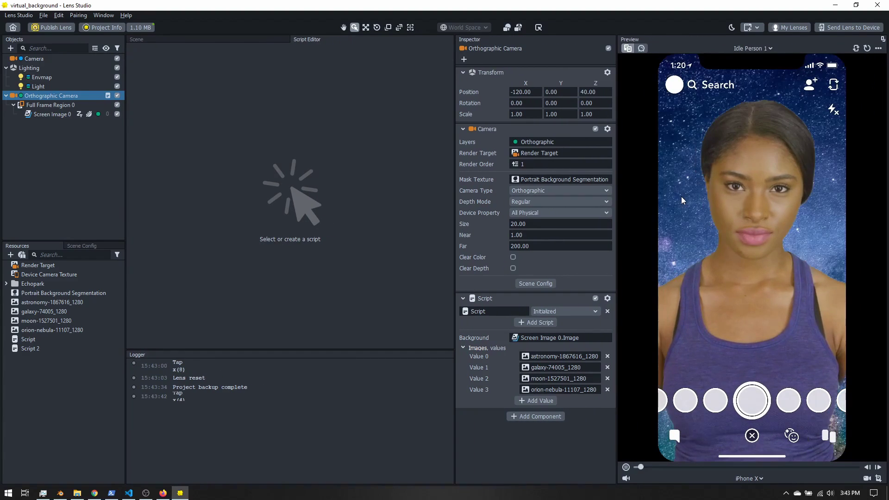
{"action": "left_click", "coordinate": [681, 198]}
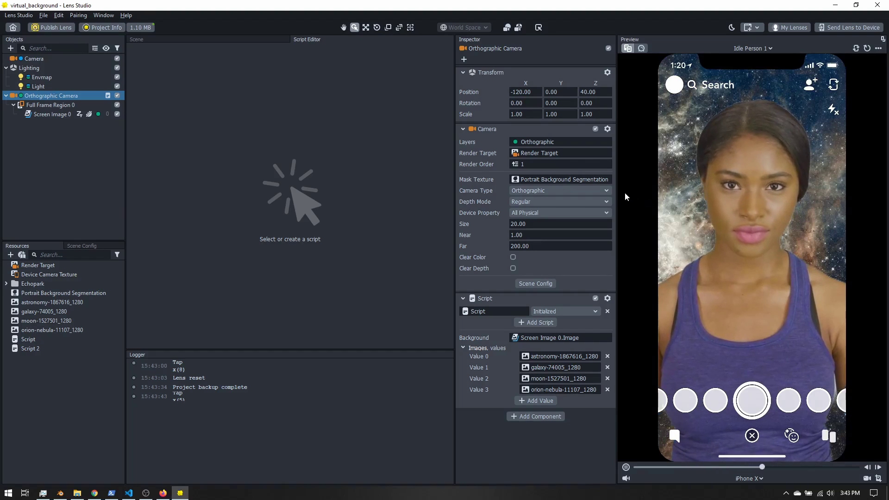
Cycle on to the moon and purple galaxy backgrounds, then start a new empty project
{"action": "left_click_drag", "start_coordinate": [617, 193], "coordinate": [661, 198]}
{"action": "left_click", "coordinate": [707, 133]}
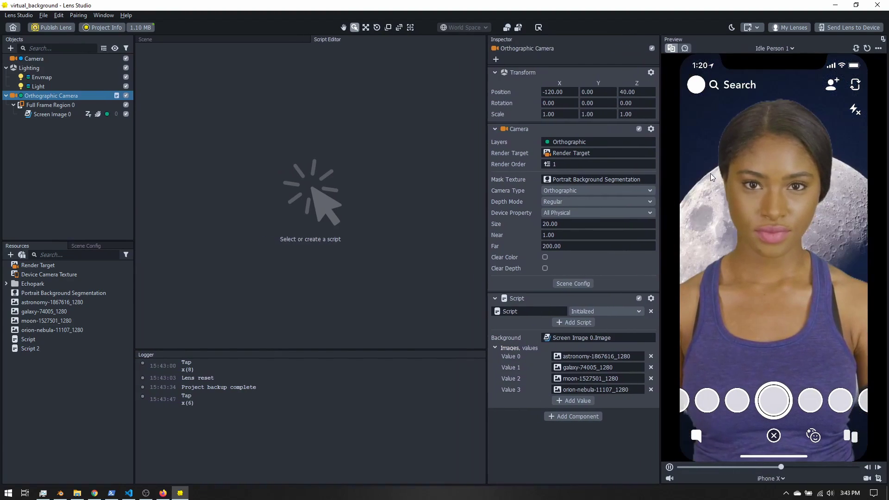
{"action": "left_click", "coordinate": [700, 157]}
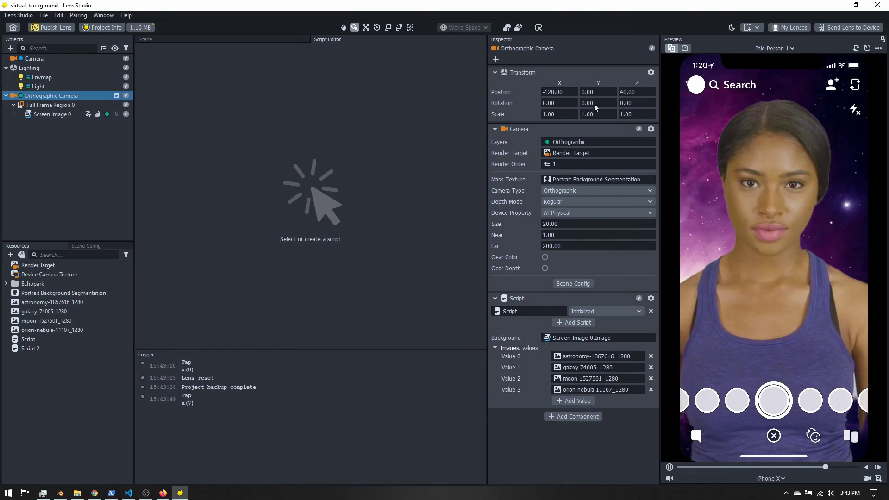
{"action": "left_click", "coordinate": [44, 15]}
{"action": "left_click", "coordinate": [45, 26]}
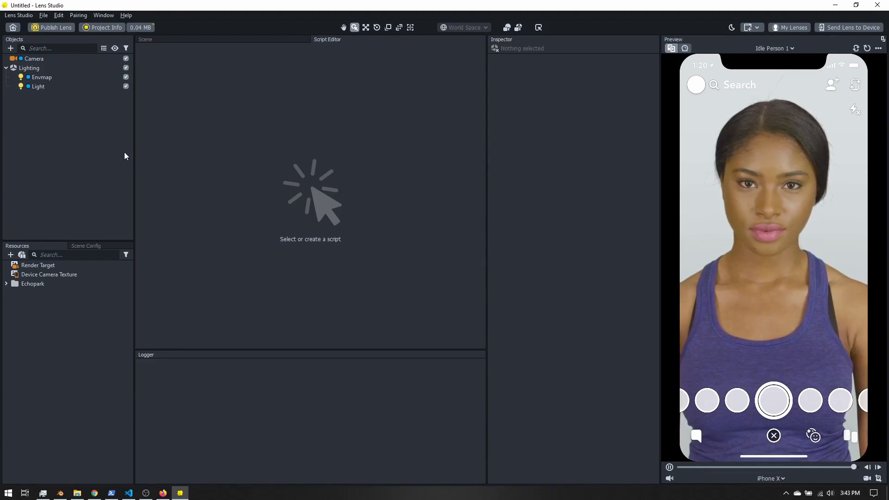
Add a Screen Image found by searching 'image', then select the new Orthographic Camera
{"action": "left_click", "coordinate": [11, 48]}
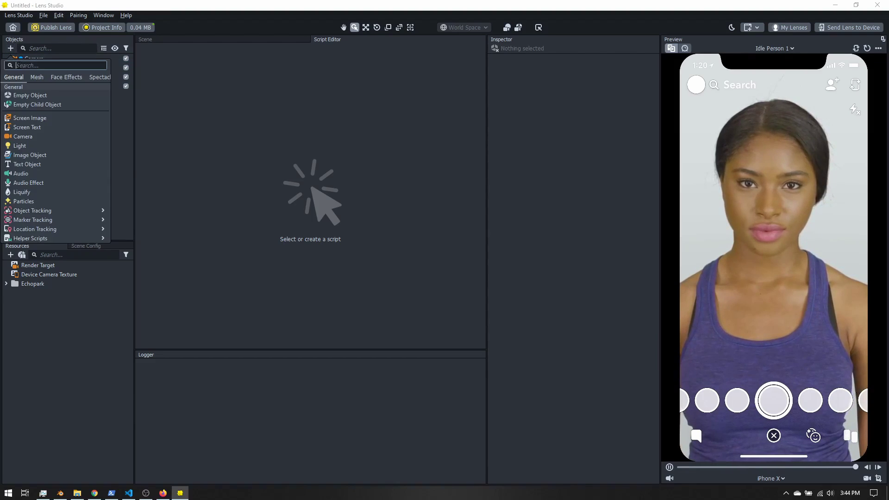
{"action": "type", "text": "image"}
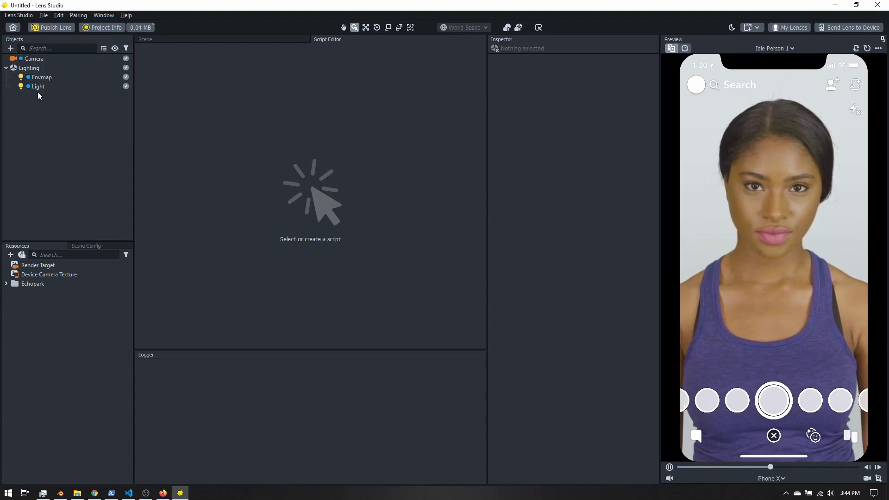
{"action": "left_click", "coordinate": [38, 93]}
{"action": "left_click", "coordinate": [54, 139]}
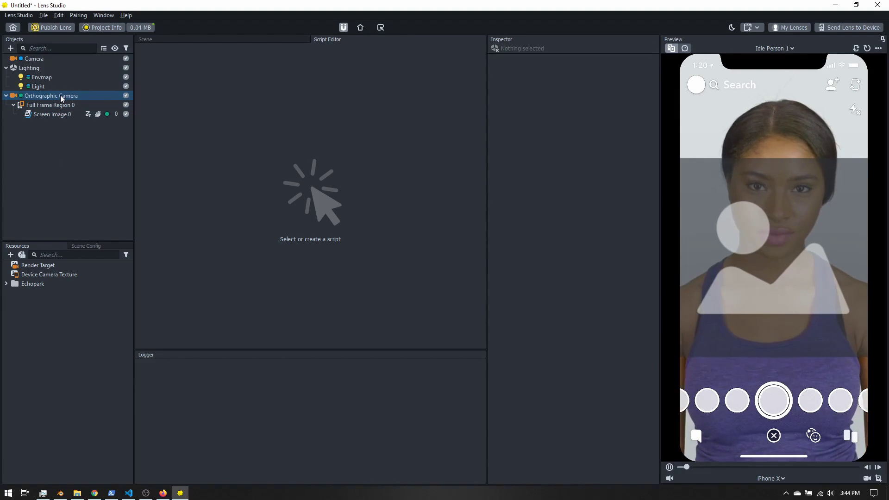
{"action": "left_click", "coordinate": [47, 95]}
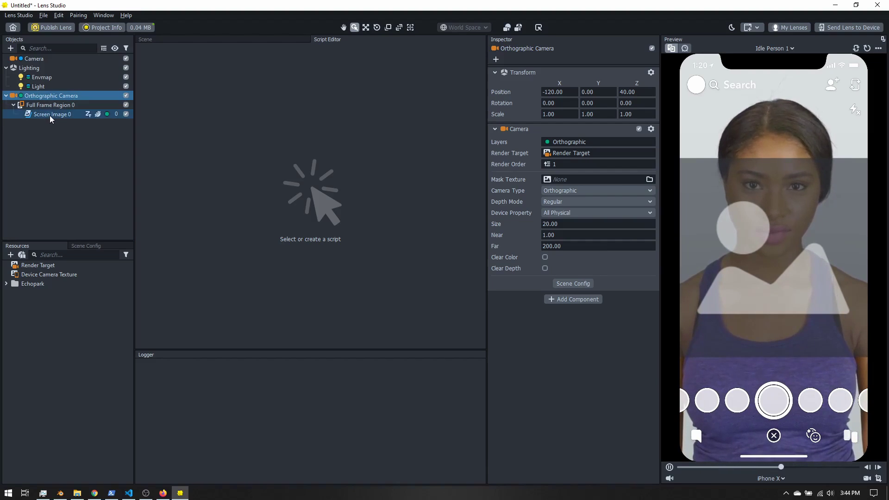
{"action": "left_click", "coordinate": [49, 115]}
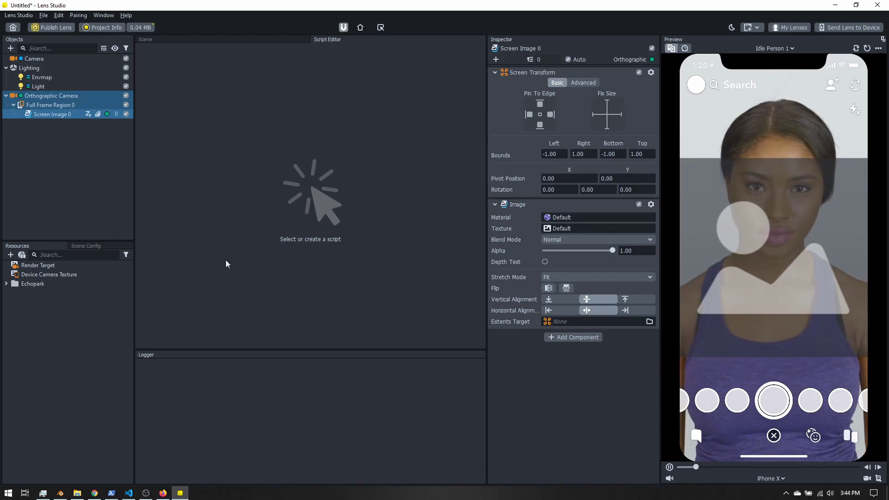
{"action": "left_click", "coordinate": [93, 222]}
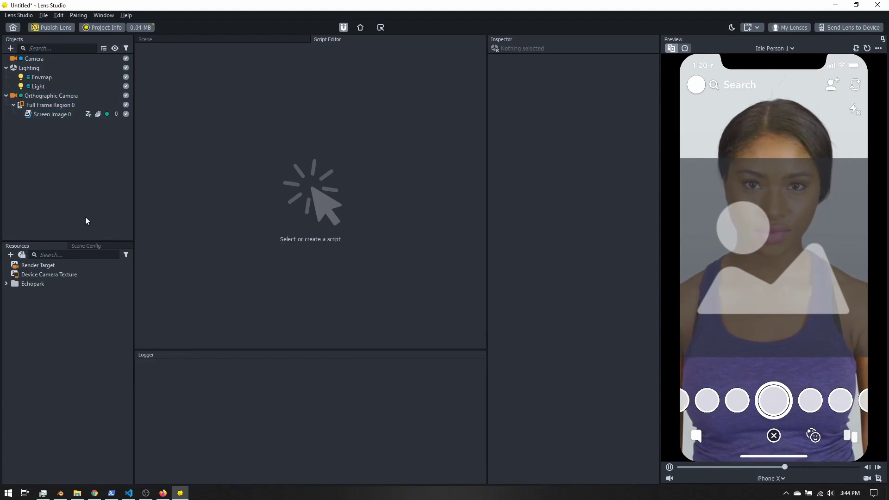
Add a Texture > Segmentation Texture > Portrait Background resource and view its settings
{"action": "left_click", "coordinate": [10, 254]}
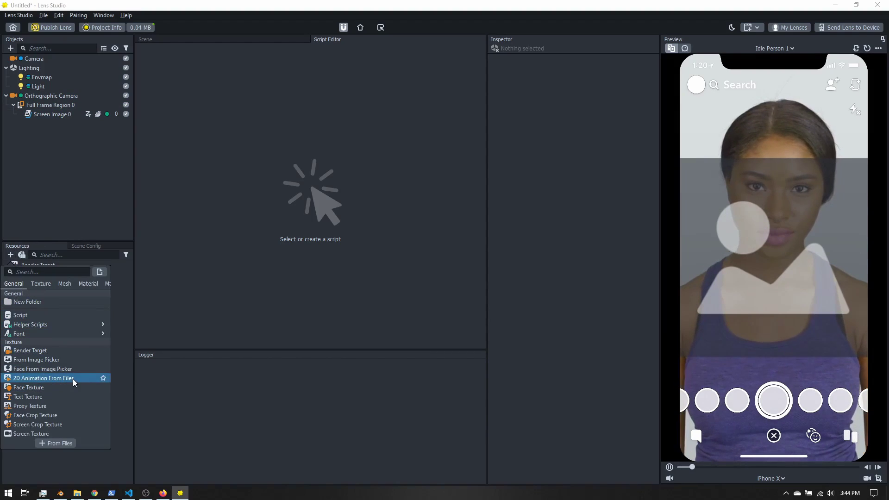
{"action": "scroll", "coordinate": [74, 379], "scroll_direction": "down", "scroll_amount": 2}
{"action": "mouse_move", "coordinate": [57, 392]}
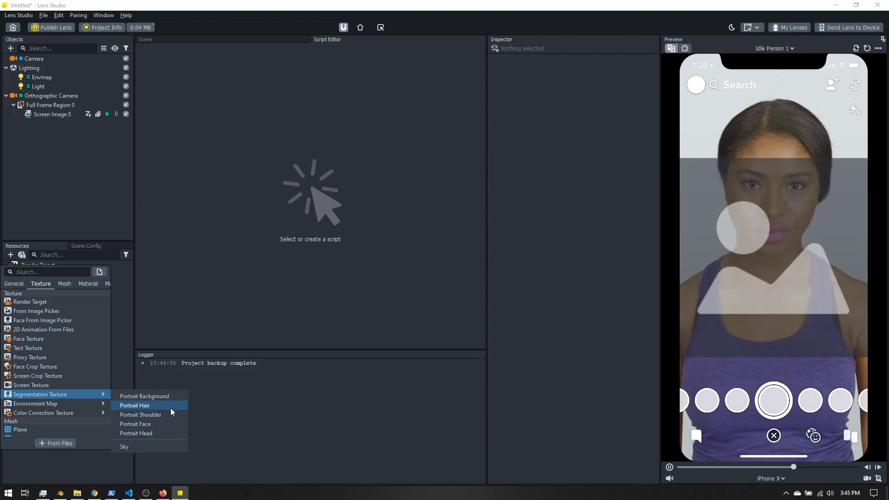
{"action": "left_click", "coordinate": [151, 396]}
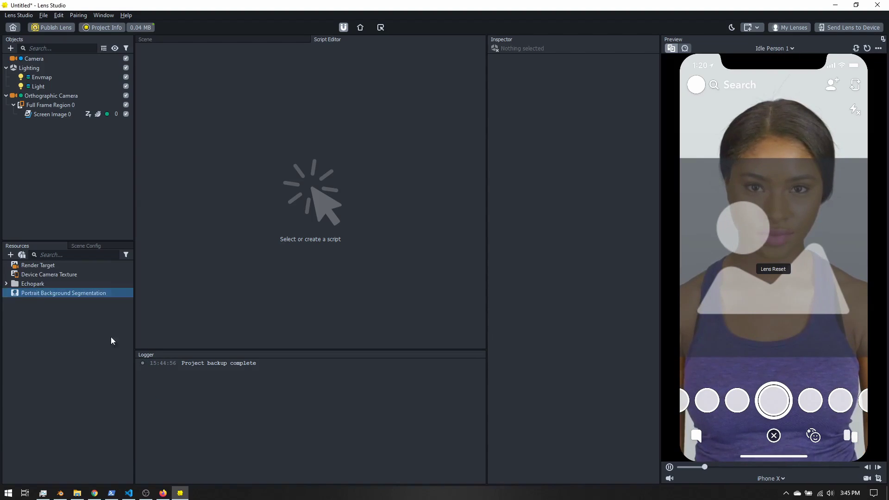
{"action": "left_click", "coordinate": [62, 292]}
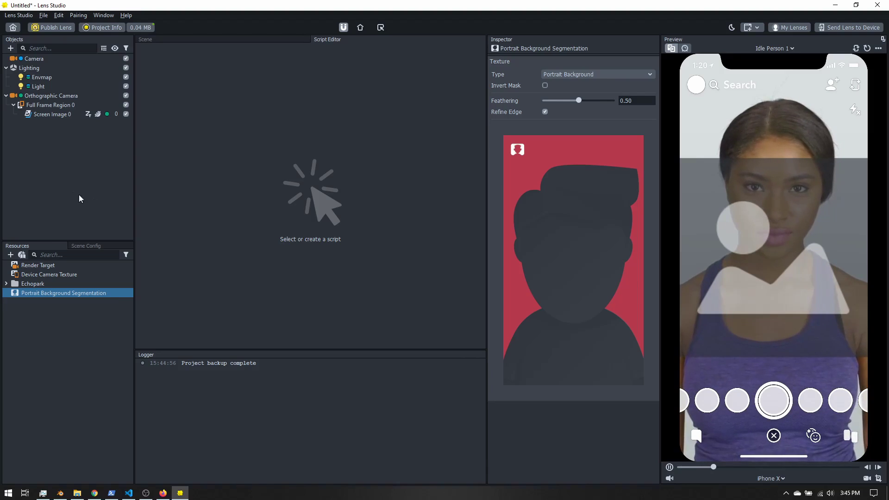
Search Pixabay for 'space', open the nebula illustration, pick its 1280×603 download, and return to Lens Studio
{"action": "left_click", "coordinate": [163, 493]}
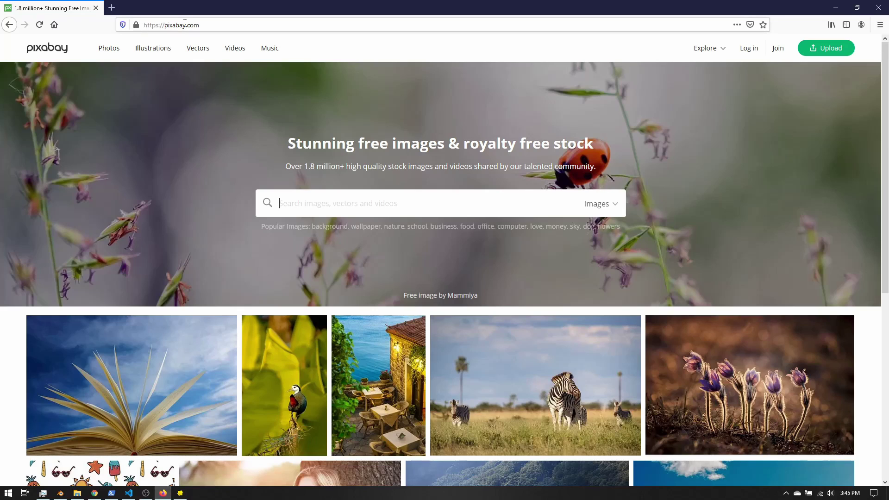
{"action": "type", "text": "space"}
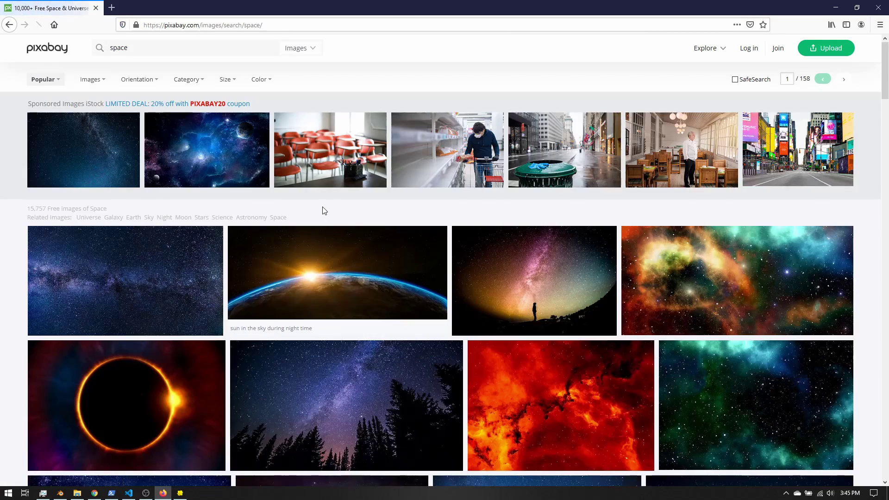
{"action": "left_click", "coordinate": [738, 259]}
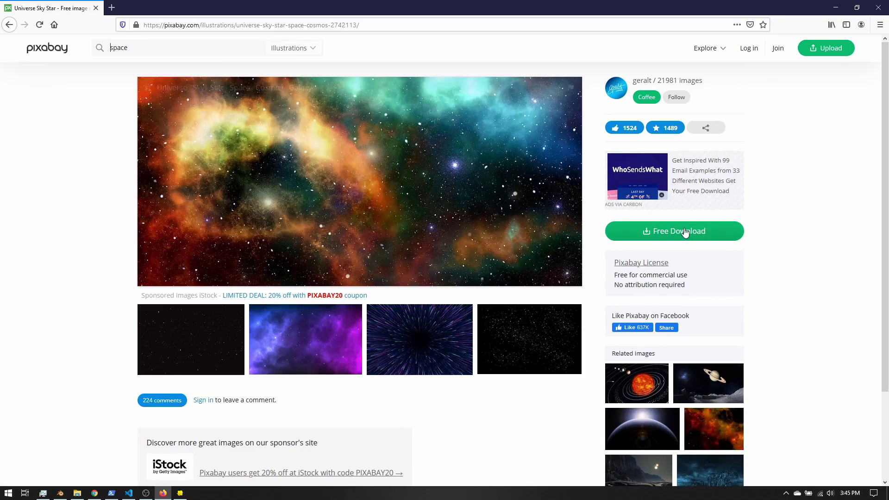
{"action": "left_click", "coordinate": [672, 234]}
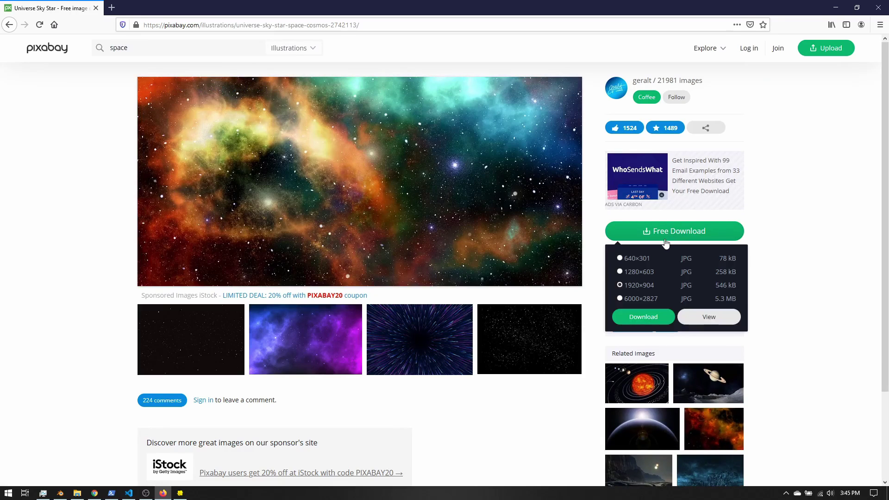
{"action": "left_click", "coordinate": [620, 272]}
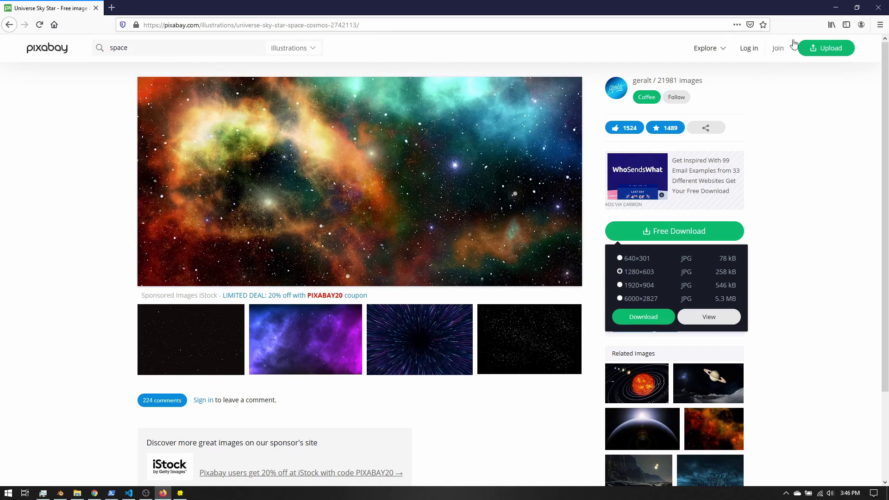
{"action": "left_click", "coordinate": [835, 8]}
{"action": "left_click", "coordinate": [72, 327]}
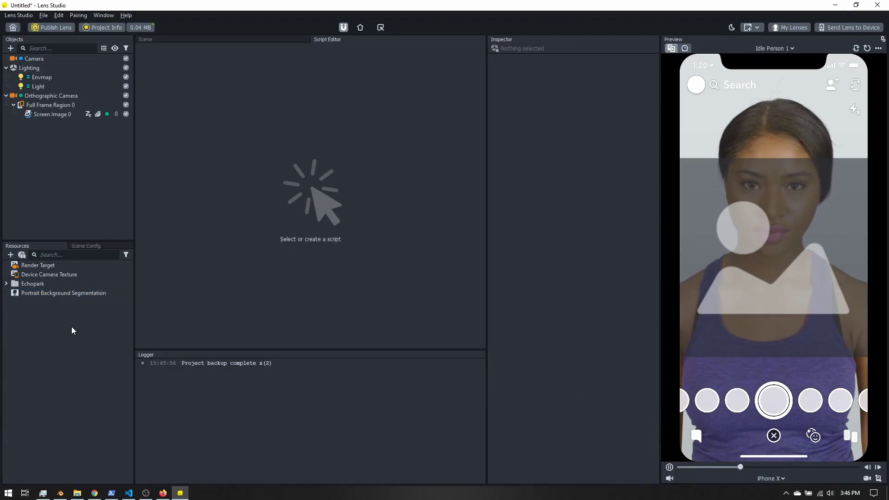
Drag the galaxy, moon, orion-nebula and astronomy images into Resources and check each one
{"action": "left_click", "coordinate": [10, 255]}
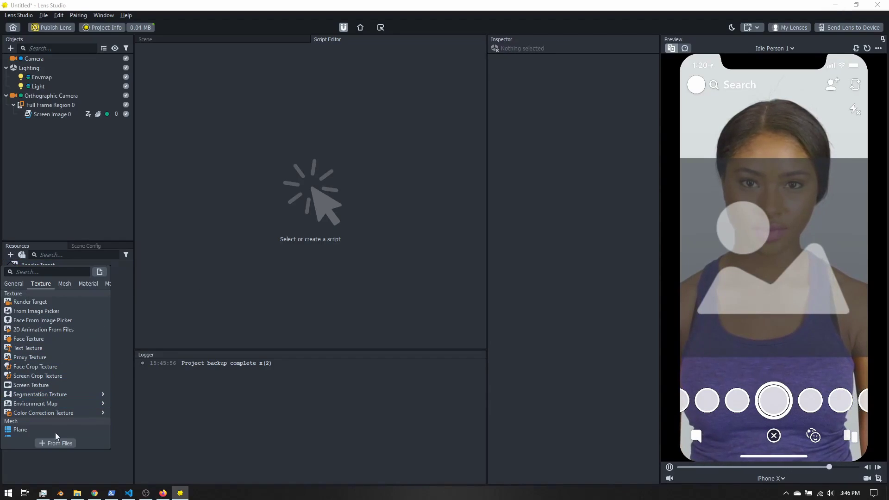
{"action": "left_click", "coordinate": [65, 466]}
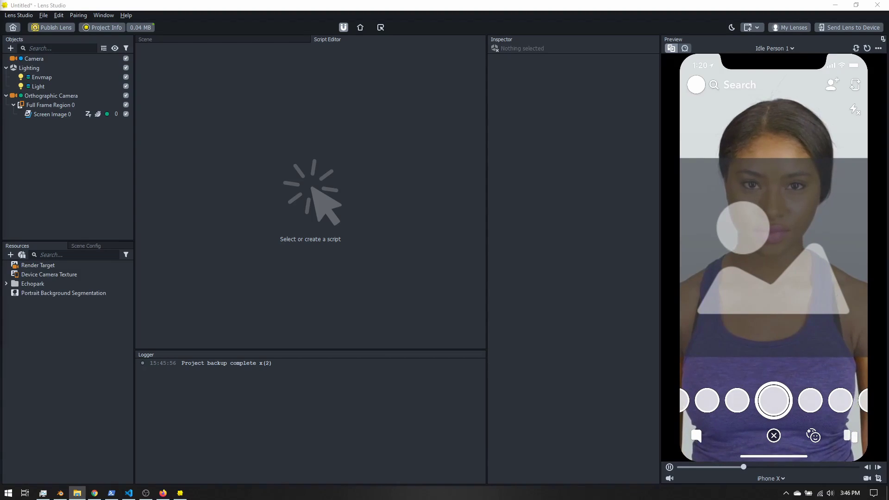
{"action": "left_click_drag", "start_coordinate": [143, 244], "coordinate": [76, 369]}
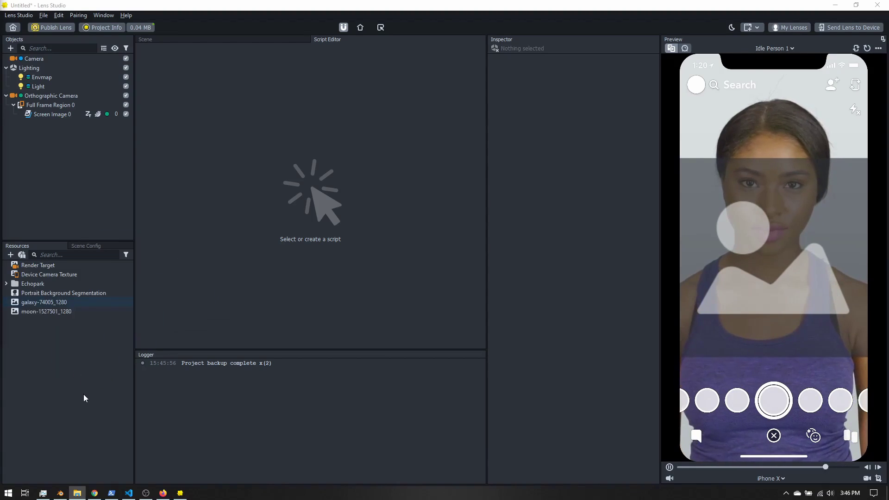
{"action": "left_click", "coordinate": [55, 302]}
{"action": "left_click", "coordinate": [60, 310]}
{"action": "left_click", "coordinate": [59, 320]}
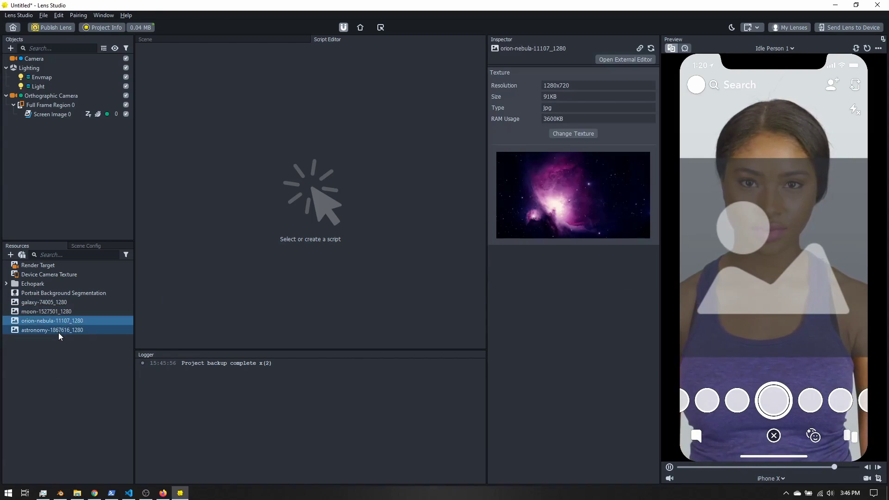
{"action": "left_click", "coordinate": [58, 332]}
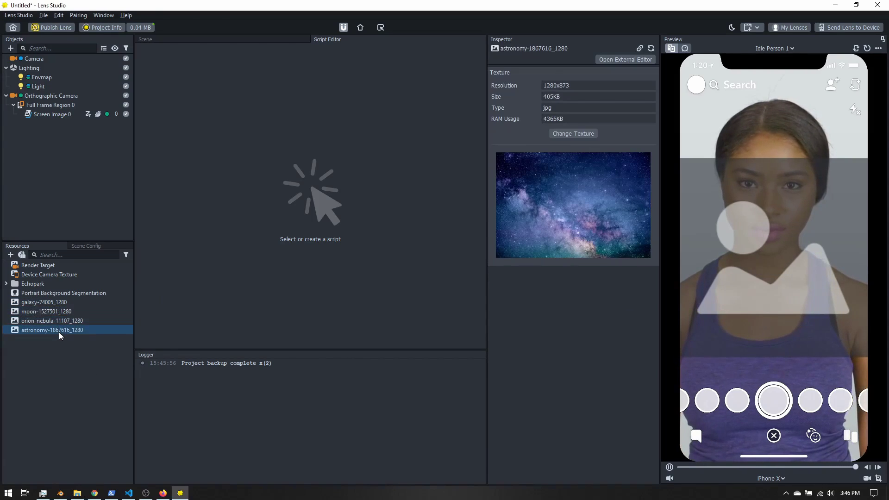
{"action": "left_click", "coordinate": [54, 117]}
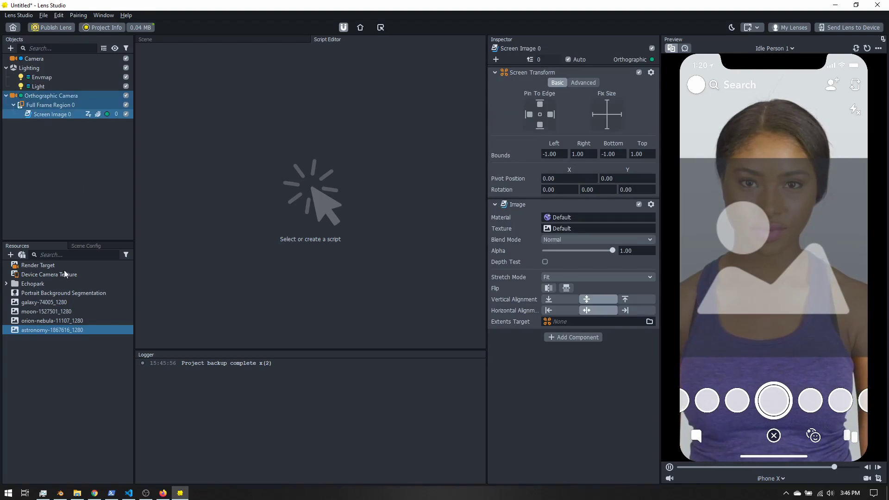
Give Screen Image 0 the astronomy-1867616_1280 texture and set its Stretch Mode to Fill
{"action": "left_click_drag", "start_coordinate": [30, 329], "coordinate": [580, 225]}
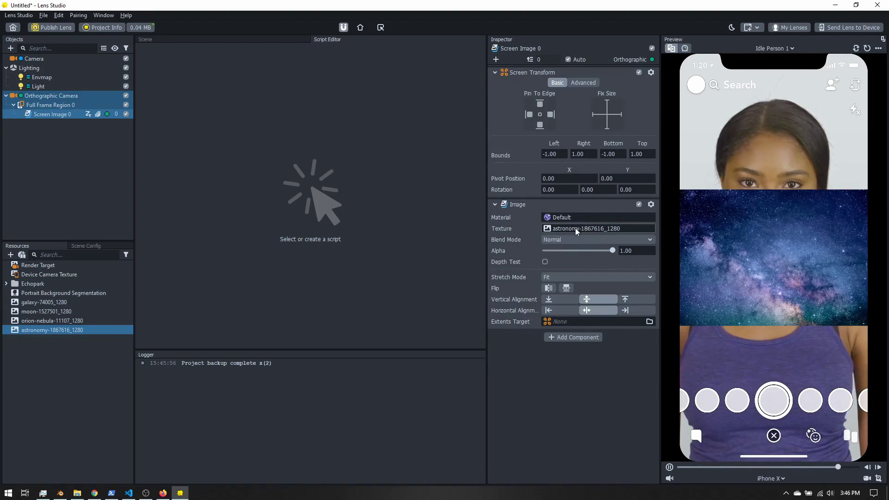
{"action": "left_click", "coordinate": [574, 227]}
{"action": "left_click", "coordinate": [430, 220]}
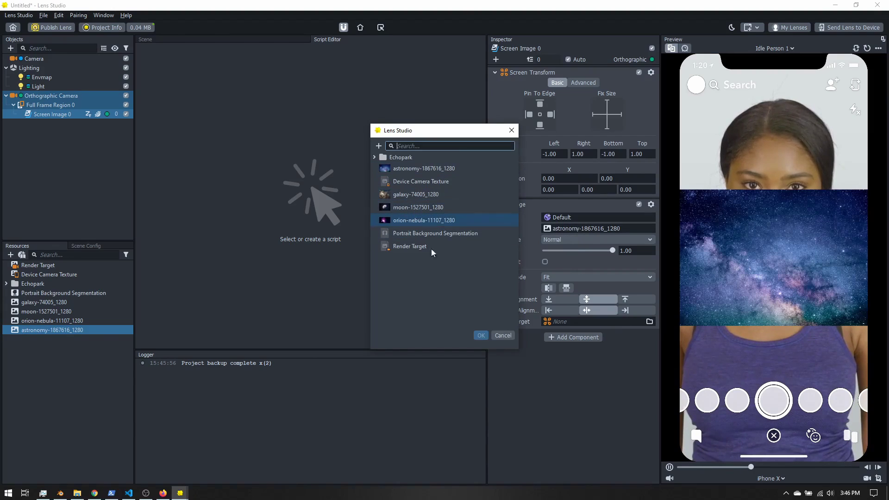
{"action": "left_click", "coordinate": [505, 335]}
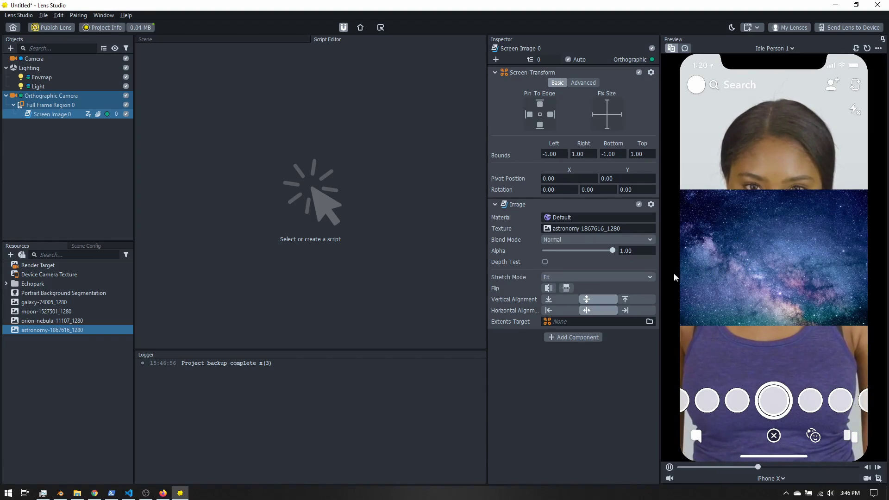
{"action": "left_click", "coordinate": [649, 276]}
{"action": "left_click", "coordinate": [637, 290]}
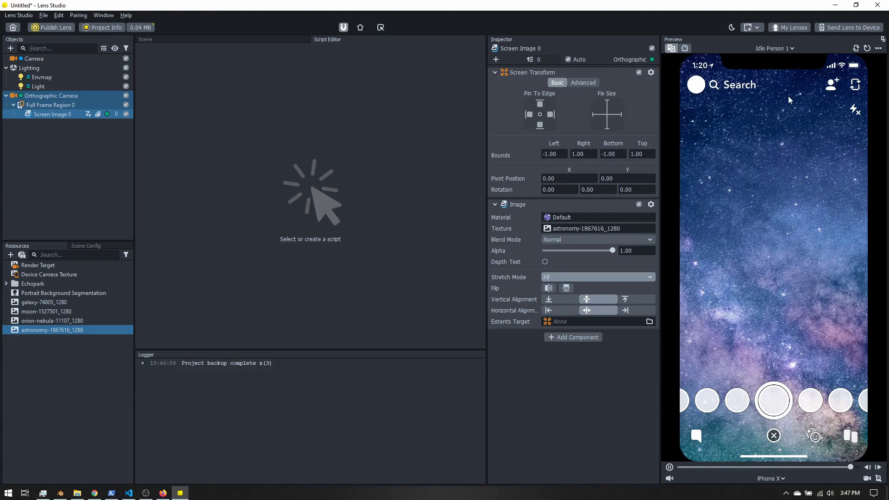
{"action": "left_click", "coordinate": [767, 480]}
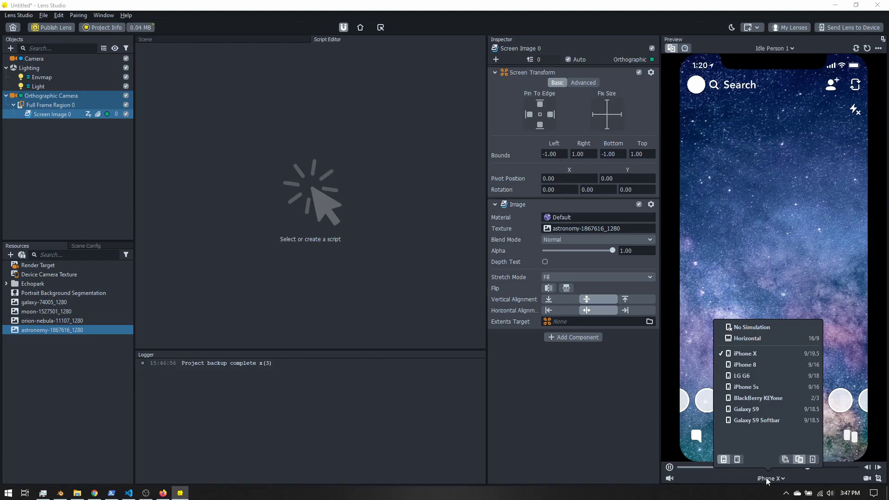
{"action": "left_click", "coordinate": [755, 337]}
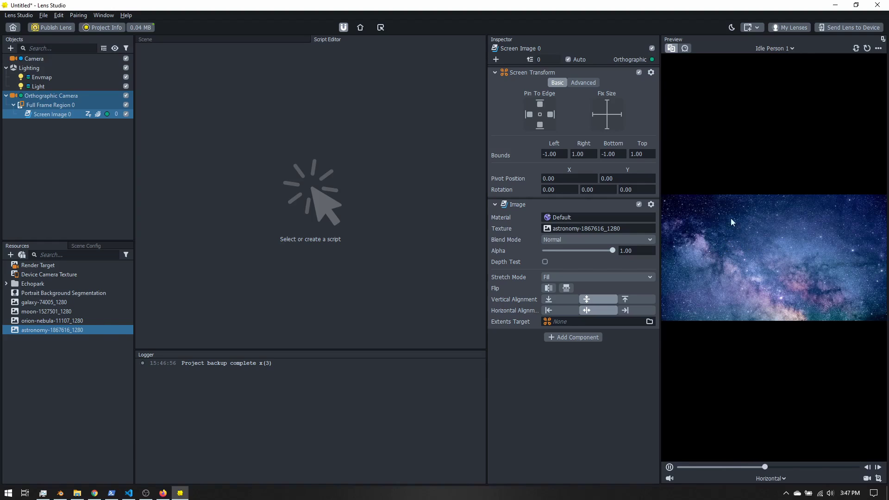
{"action": "left_click", "coordinate": [770, 478]}
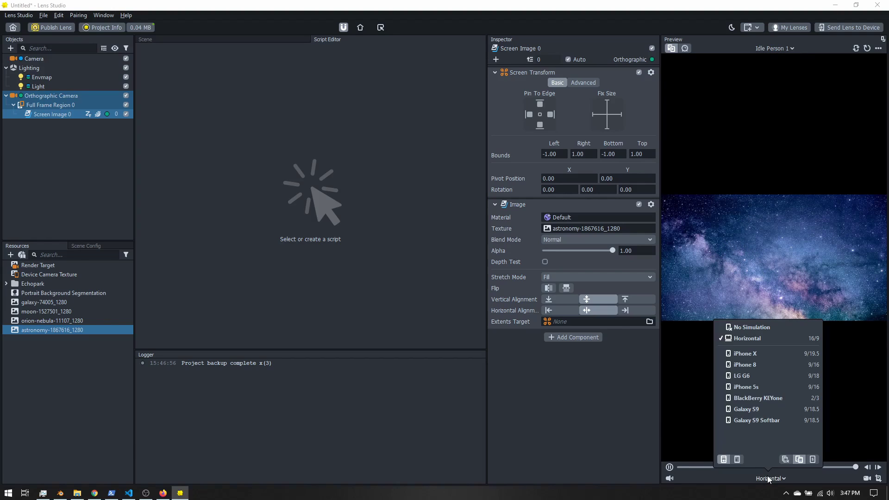
{"action": "left_click", "coordinate": [773, 353]}
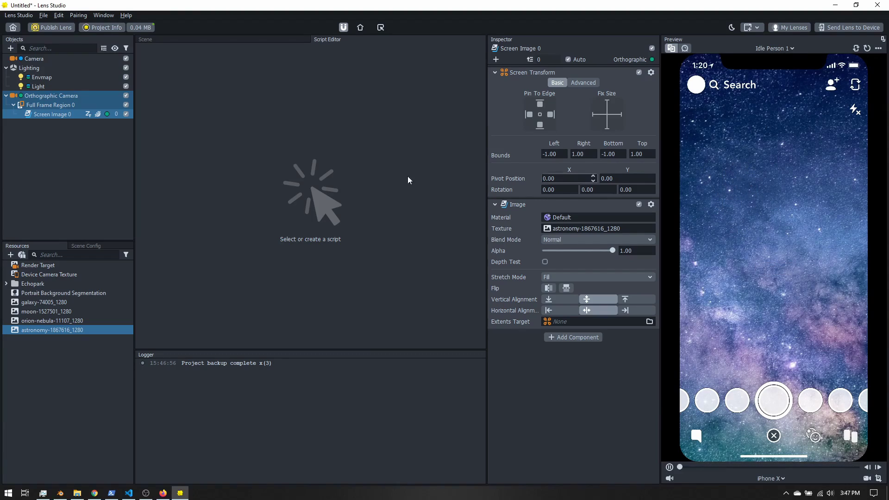
Set the Orthographic Camera's Mask Texture to Portrait Background Segmentation
{"action": "left_click", "coordinate": [82, 167]}
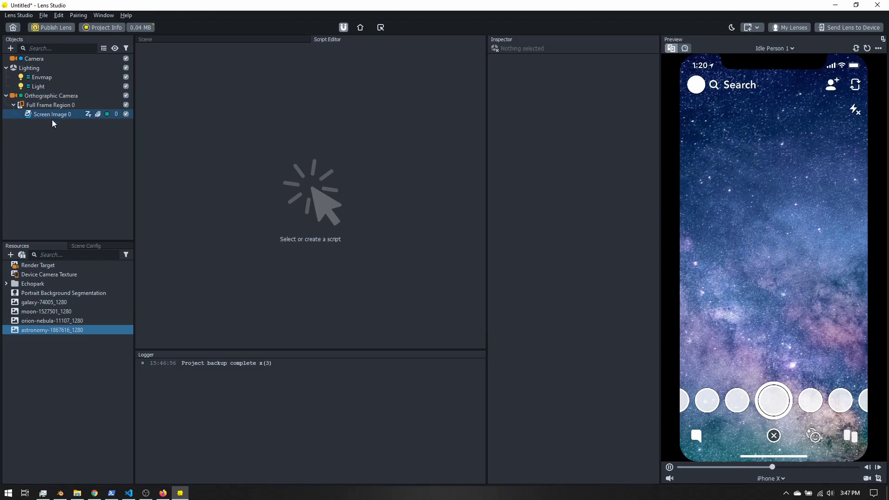
{"action": "left_click", "coordinate": [42, 294]}
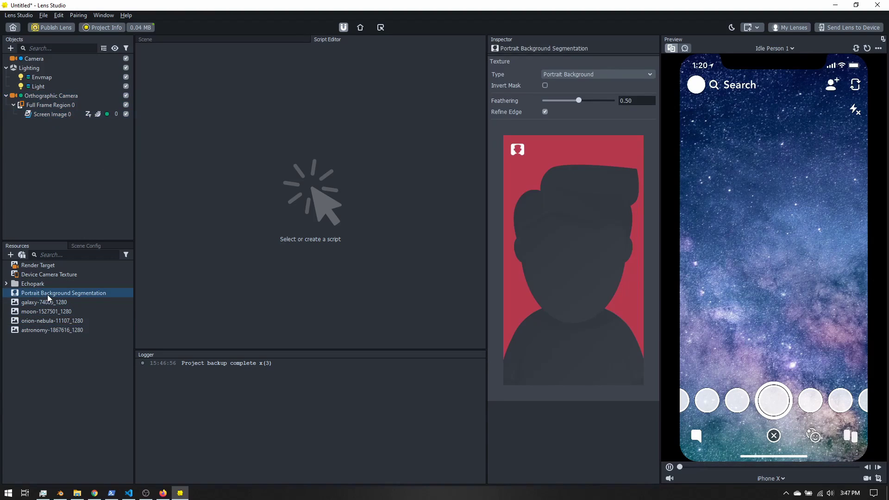
{"action": "left_click", "coordinate": [49, 96]}
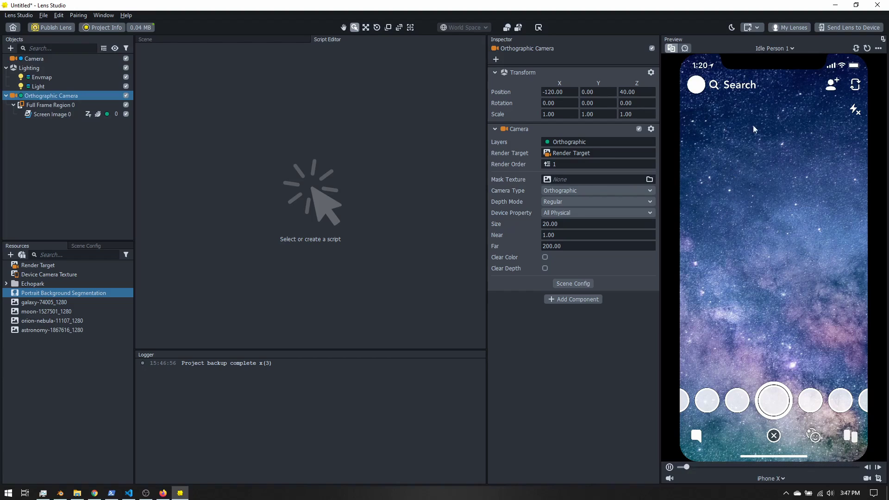
{"action": "left_click", "coordinate": [560, 180]}
{"action": "left_click", "coordinate": [434, 235]}
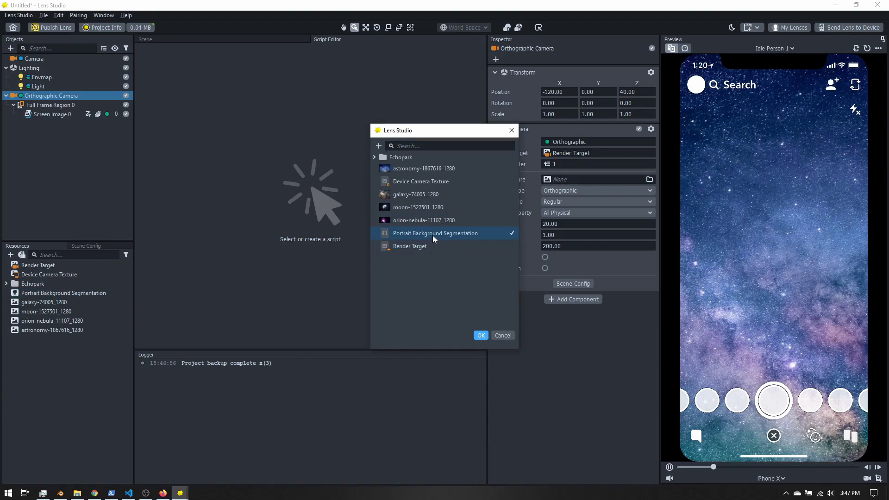
{"action": "left_click", "coordinate": [480, 335]}
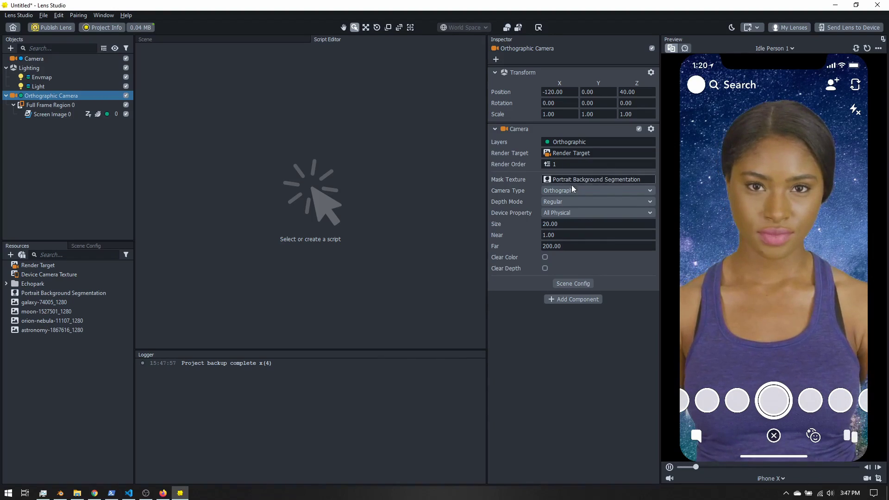
{"action": "left_click", "coordinate": [49, 294]}
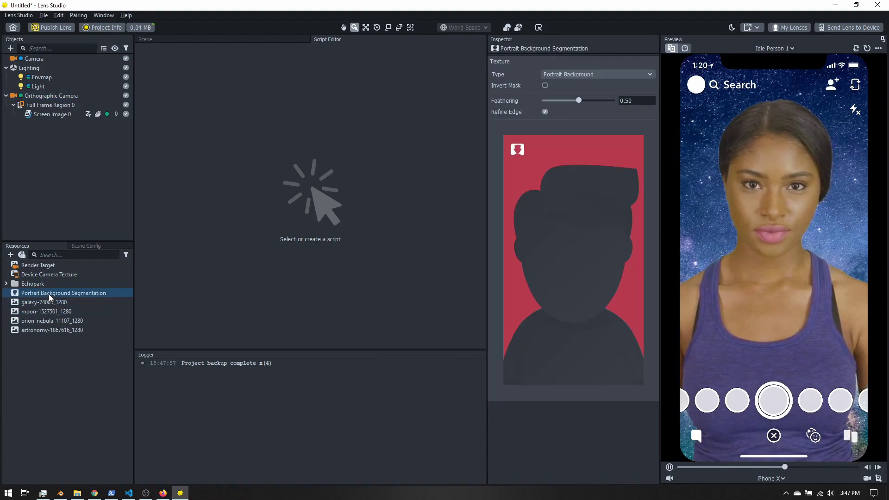
{"action": "left_click", "coordinate": [545, 86]}
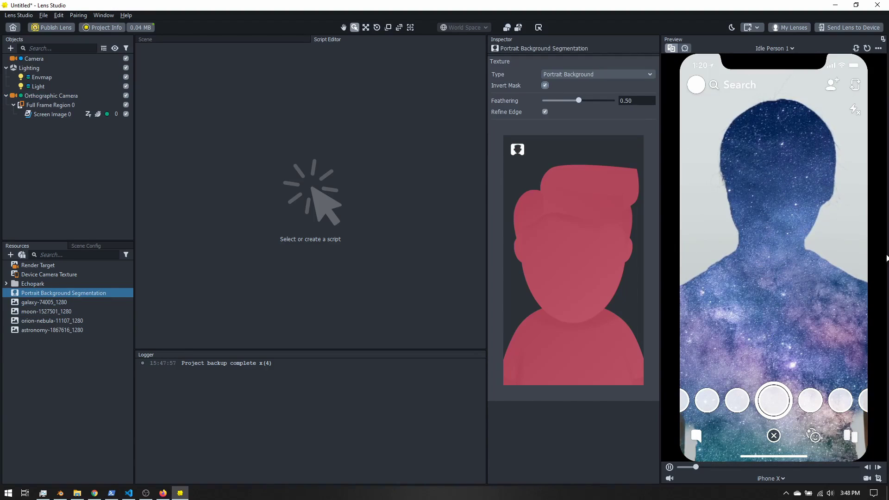
{"action": "left_click", "coordinate": [545, 85]}
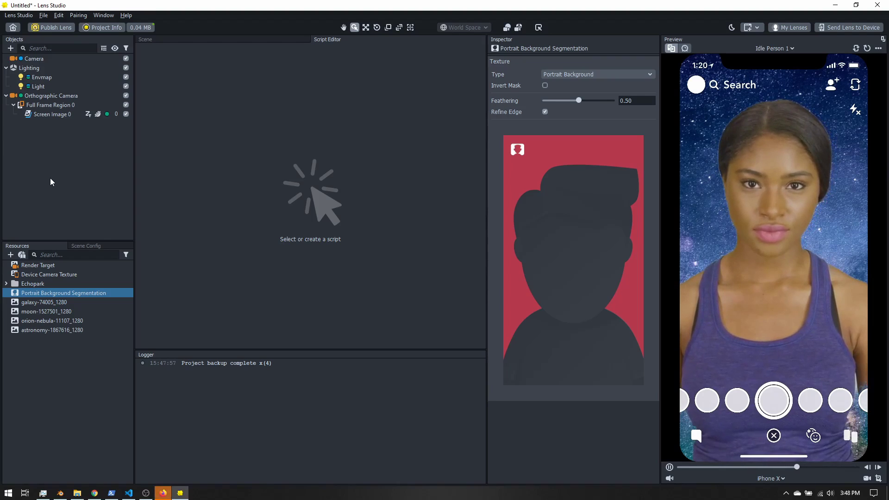
{"action": "left_click", "coordinate": [55, 424]}
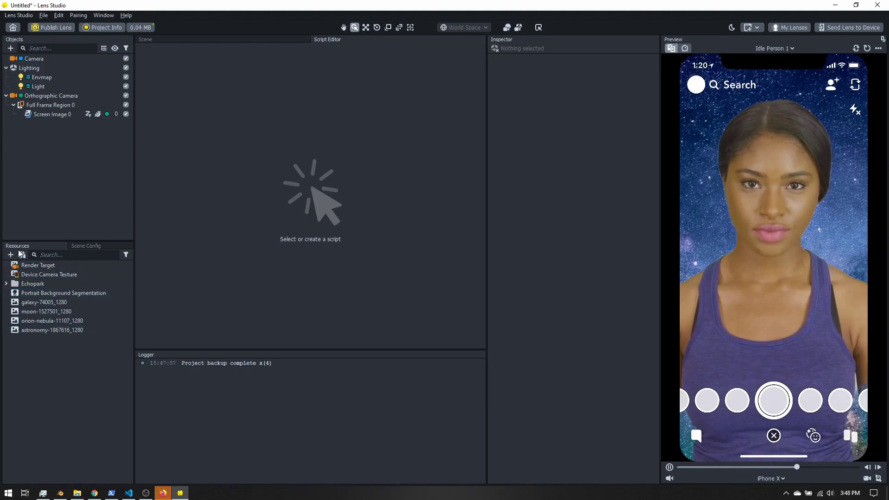
Create a new Script resource from the Resources add list and check its properties
{"action": "left_click", "coordinate": [10, 255]}
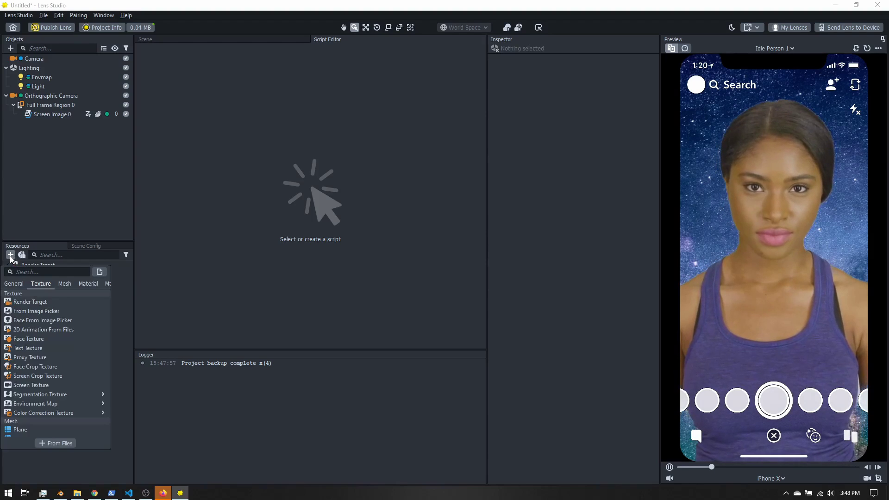
{"action": "scroll", "coordinate": [14, 327], "scroll_direction": "up", "scroll_amount": 2}
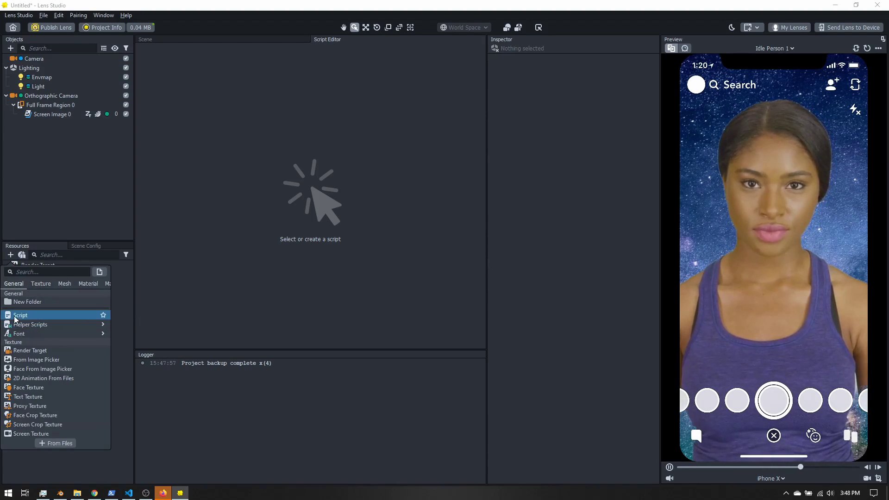
{"action": "left_click", "coordinate": [26, 314]}
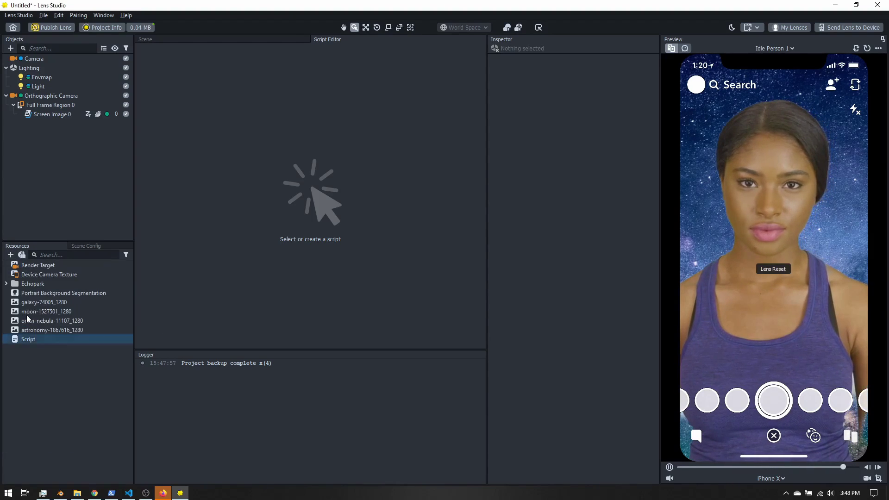
{"action": "left_click", "coordinate": [29, 340]}
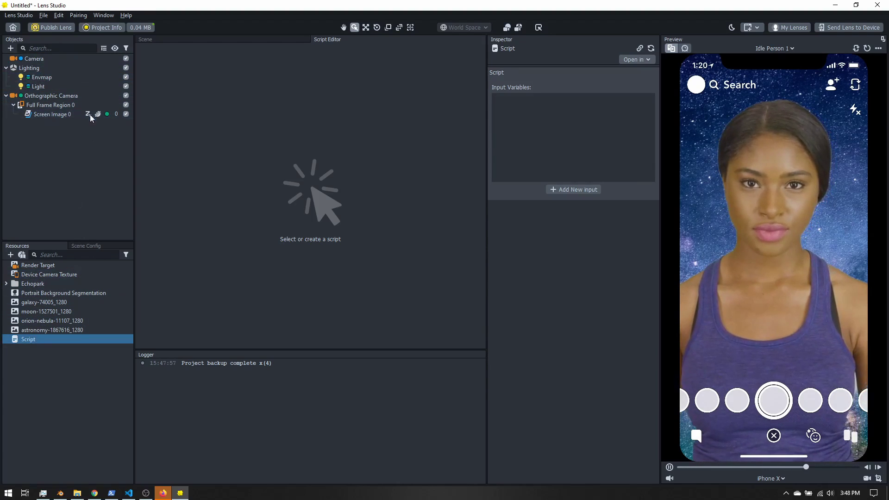
{"action": "left_click", "coordinate": [70, 96]}
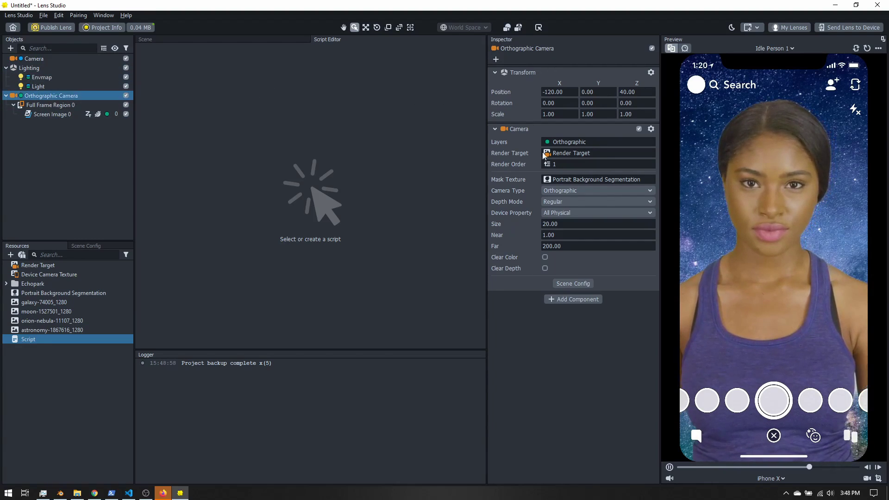
Add a Script component to the Orthographic Camera and assign the Script resource to it
{"action": "left_click", "coordinate": [570, 300]}
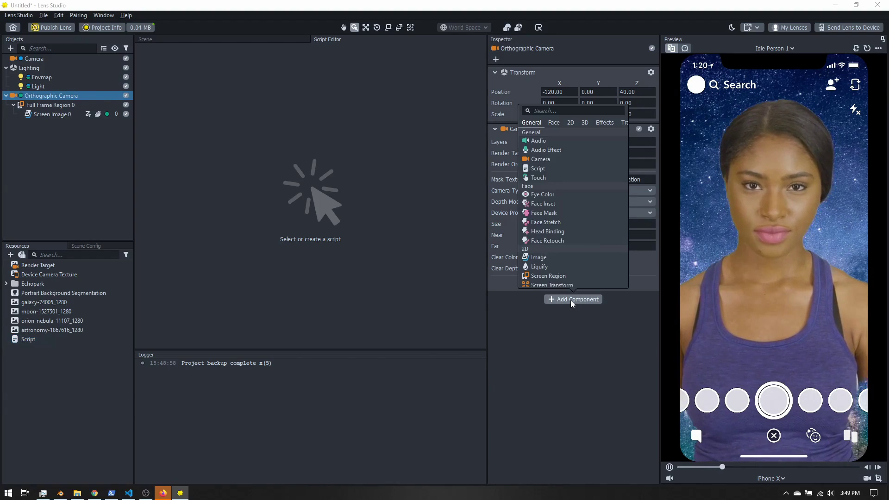
{"action": "left_click", "coordinate": [540, 169]}
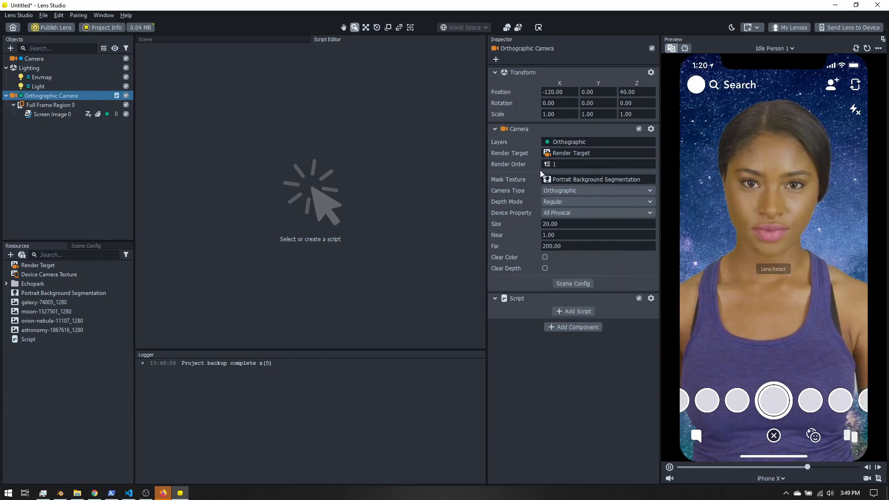
{"action": "left_click", "coordinate": [577, 310]}
{"action": "left_click", "coordinate": [405, 159]}
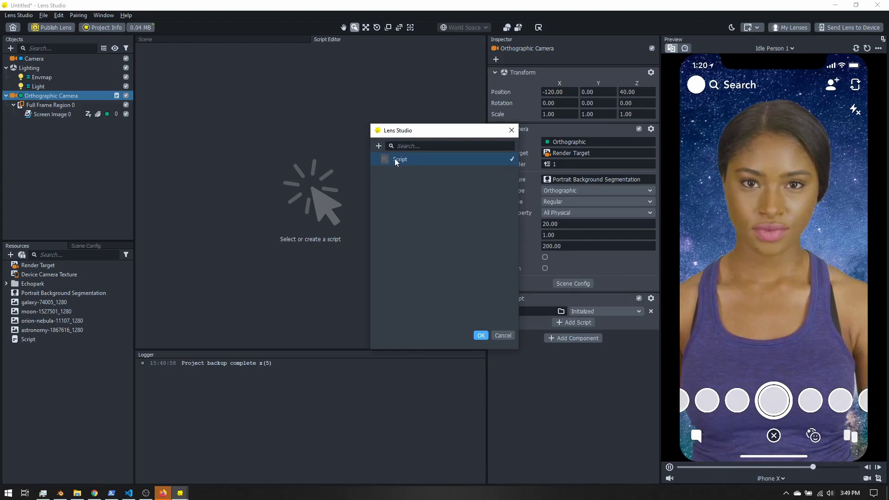
{"action": "left_click", "coordinate": [481, 336]}
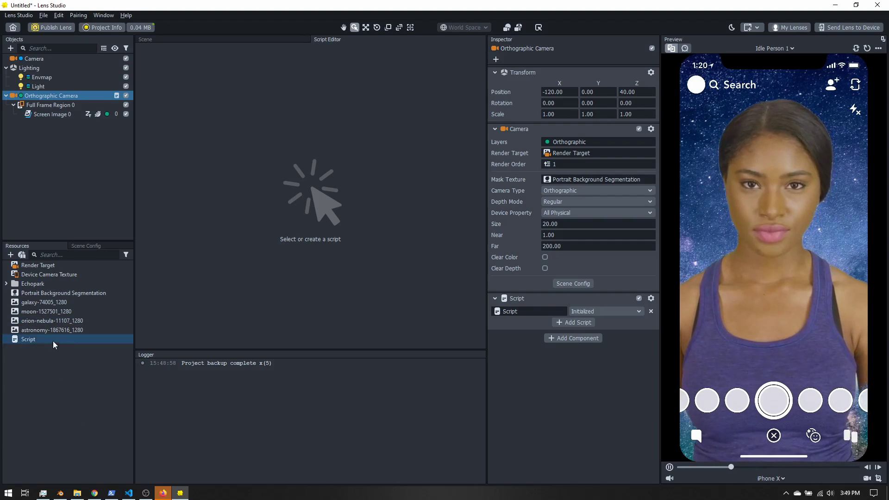
{"action": "left_click", "coordinate": [37, 340]}
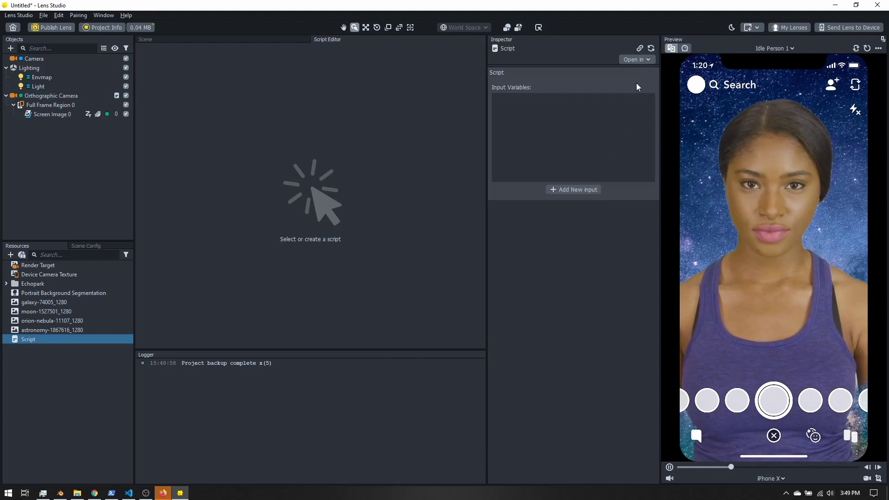
Open Script in the Built-in Editor and place the cursor after the '// -----JS CODE-----' line
{"action": "left_click", "coordinate": [650, 59]}
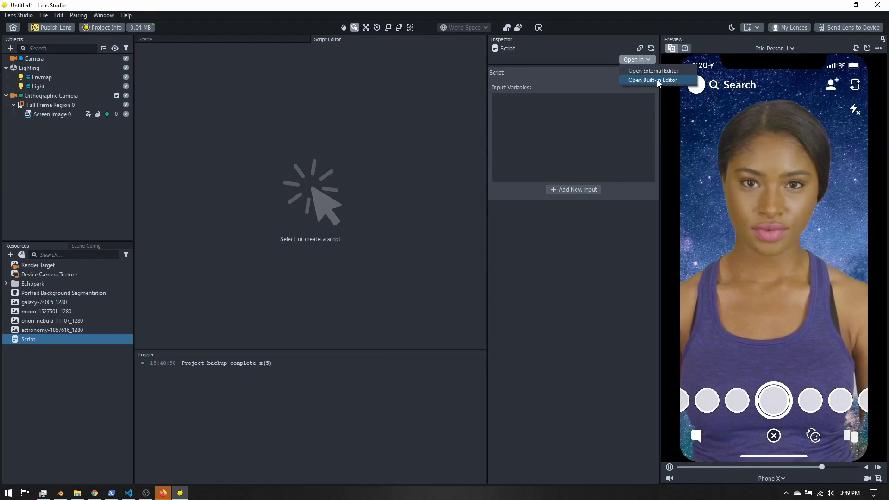
{"action": "left_click", "coordinate": [657, 80]}
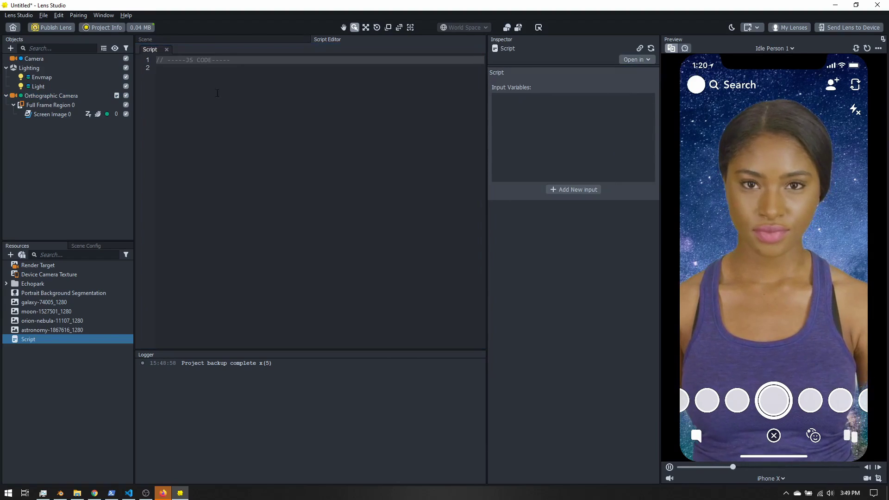
{"action": "left_click", "coordinate": [206, 90]}
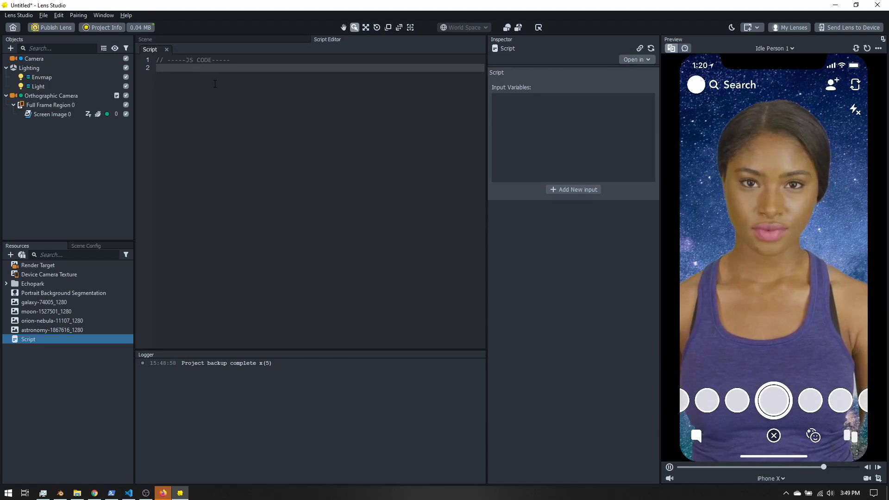
{"action": "left_click_drag", "start_coordinate": [186, 60], "coordinate": [213, 61]}
{"action": "left_click", "coordinate": [189, 60]}
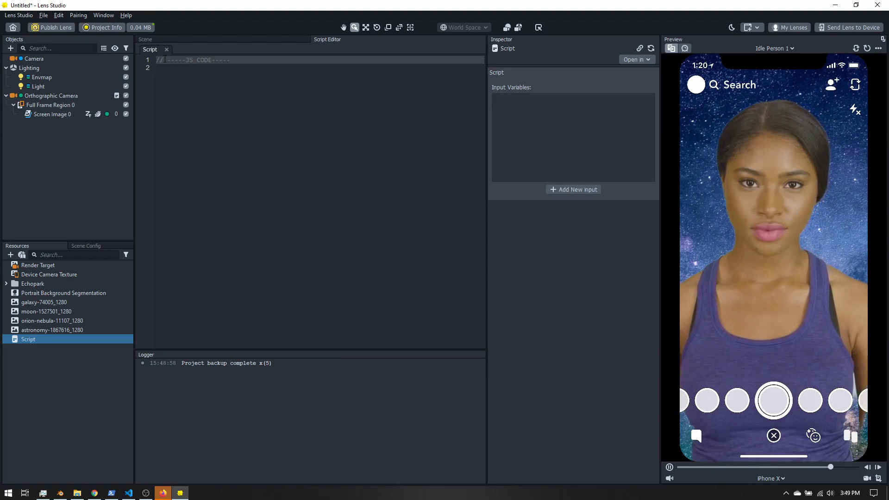
{"action": "left_click_drag", "start_coordinate": [164, 60], "coordinate": [154, 60]}
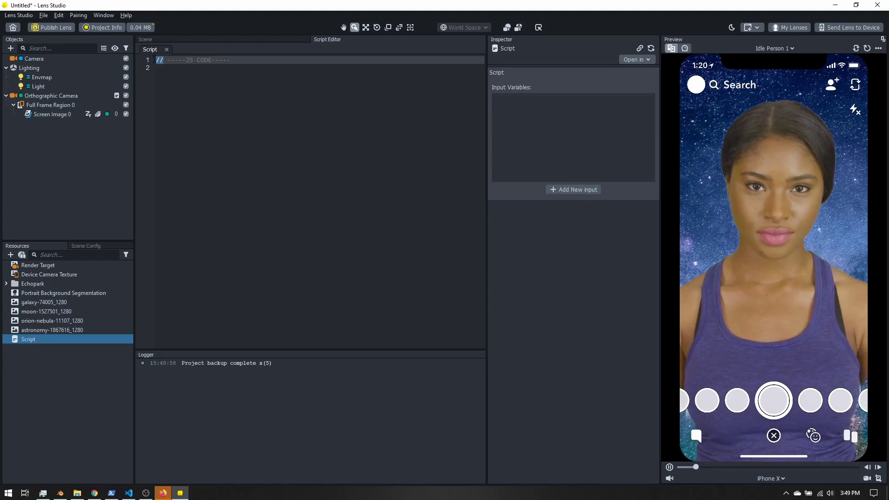
{"action": "left_click", "coordinate": [167, 64]}
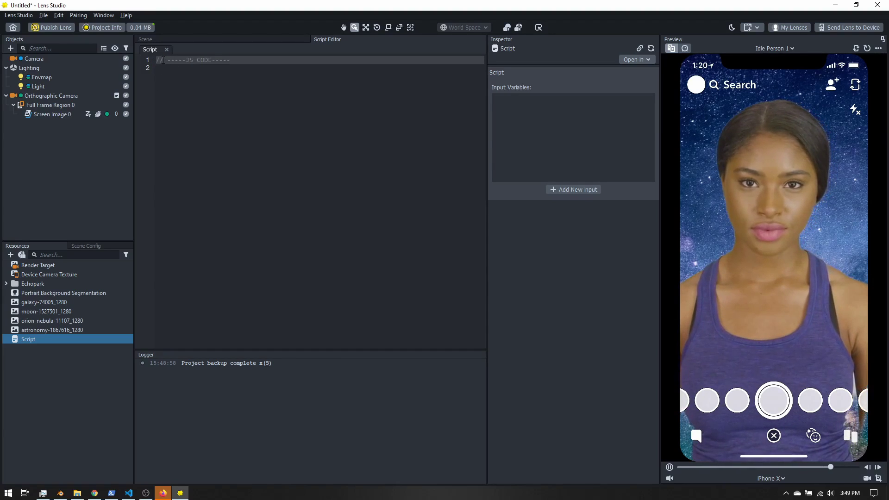
{"action": "left_click", "coordinate": [243, 60]}
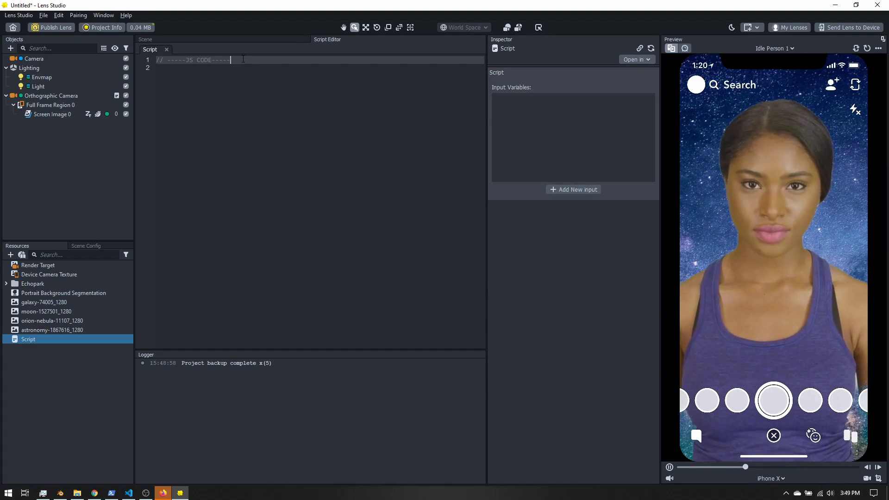